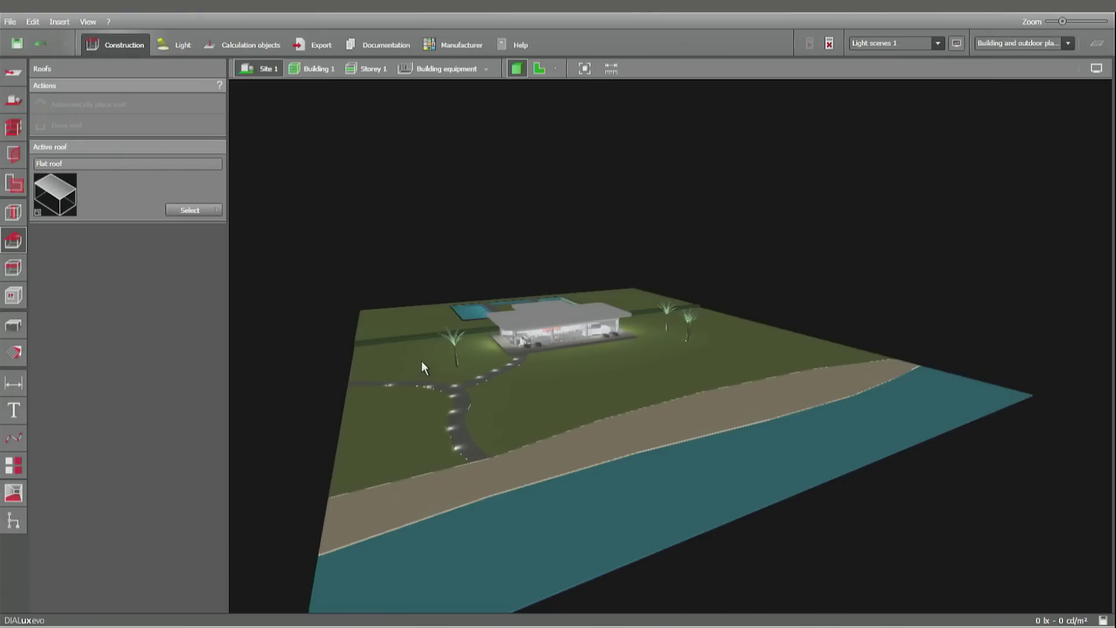
{"action": "left_click", "coordinate": [13, 101]}
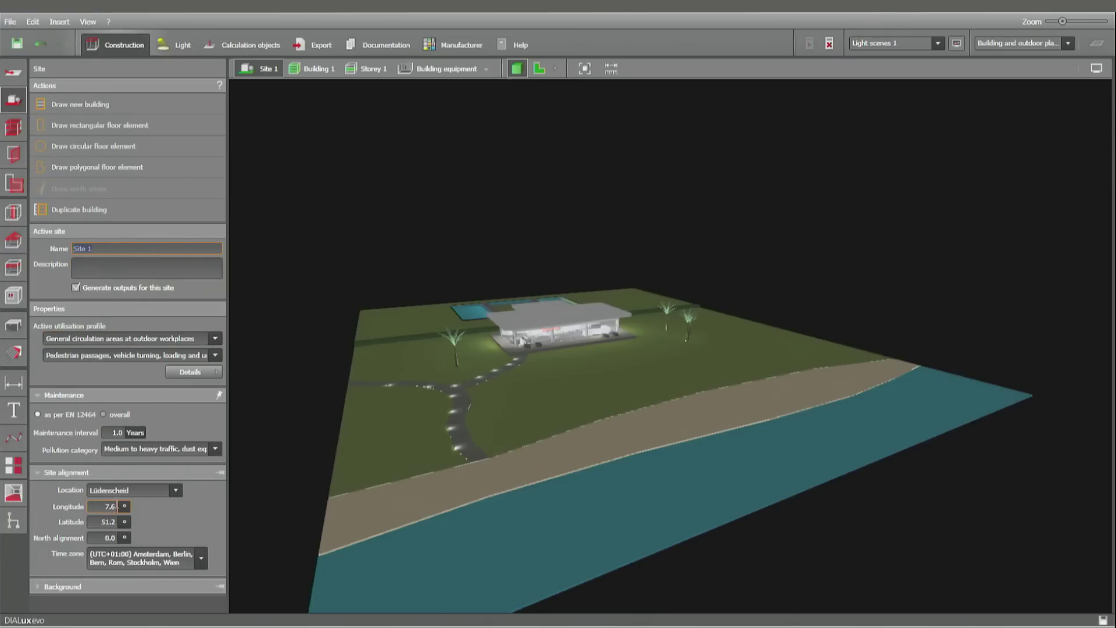
{"action": "left_click", "coordinate": [176, 490]}
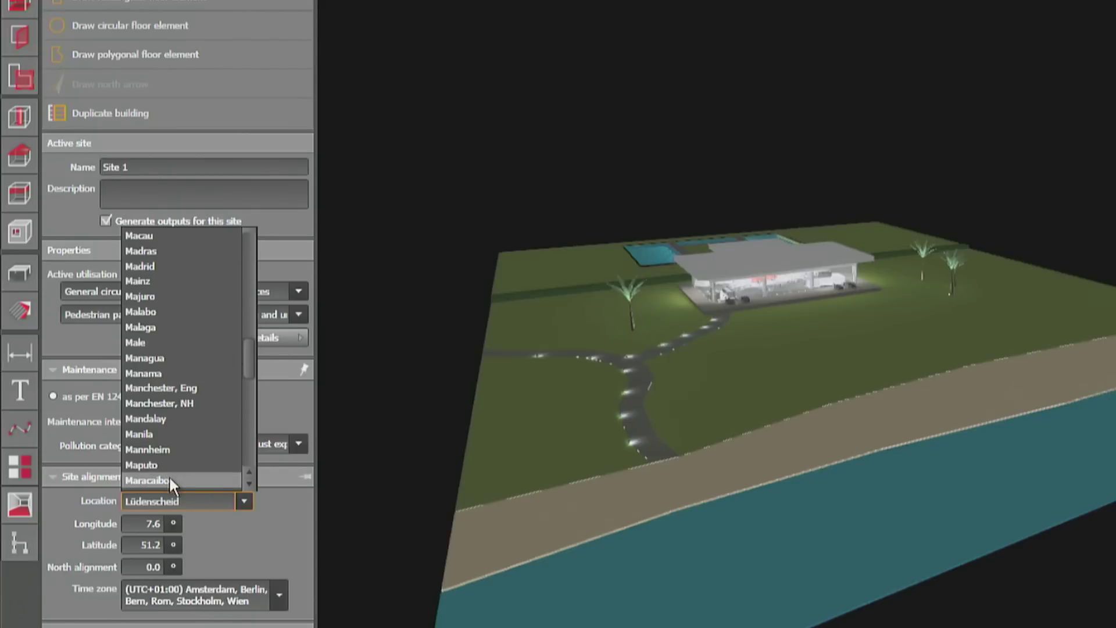
{"action": "scroll", "coordinate": [168, 476], "scroll_direction": "down", "scroll_amount": 1}
{"action": "left_click", "coordinate": [234, 539]}
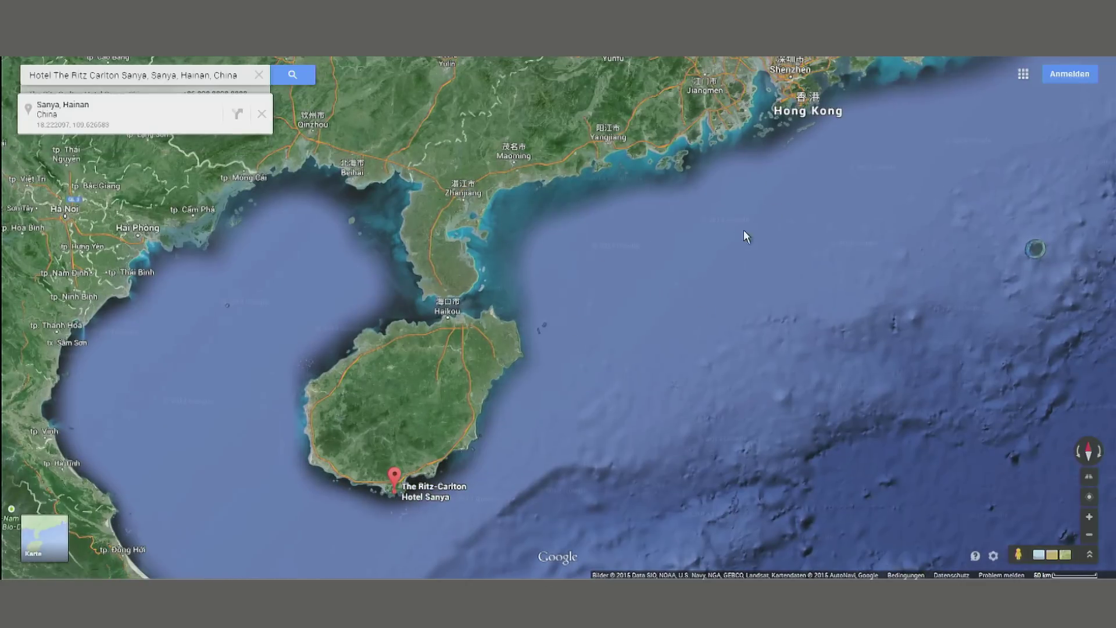
- Zoom the satellite map in on the Ritz-Carlton Hotel Sanya pin and its beach
{"action": "scroll", "coordinate": [376, 517], "scroll_direction": "up", "scroll_amount": 2}
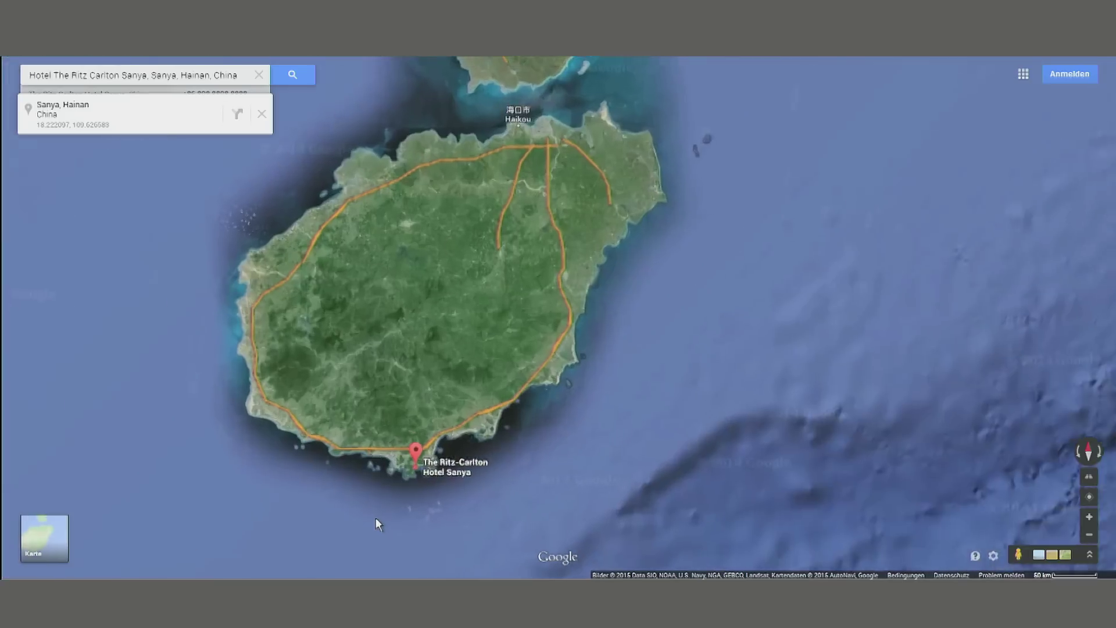
{"action": "scroll", "coordinate": [501, 360], "scroll_direction": "up", "scroll_amount": 6}
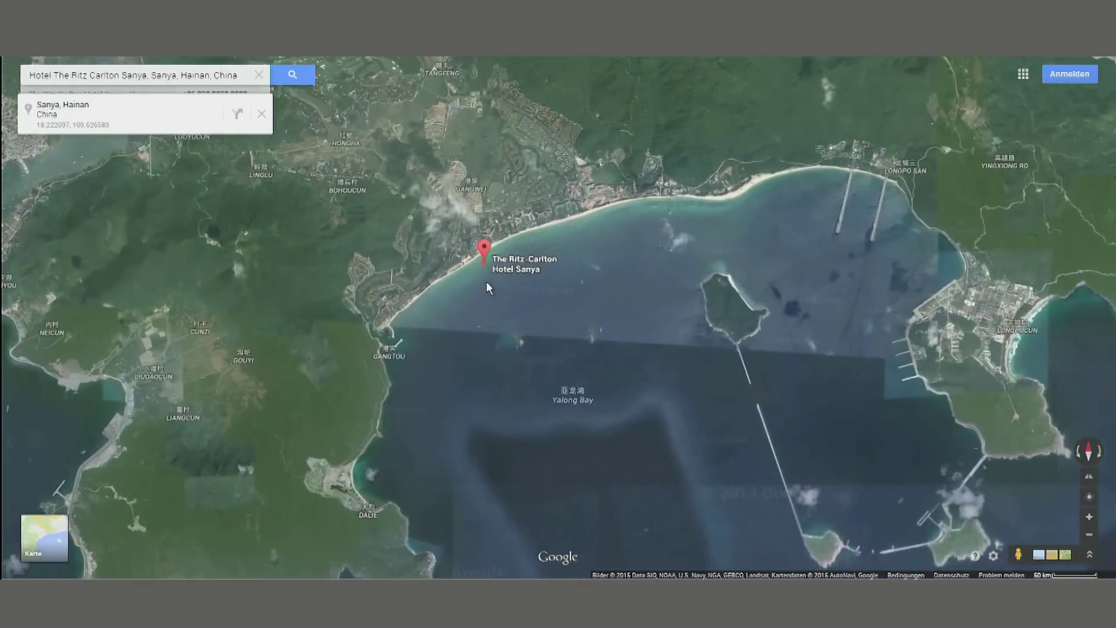
{"action": "scroll", "coordinate": [494, 239], "scroll_direction": "up", "scroll_amount": 3}
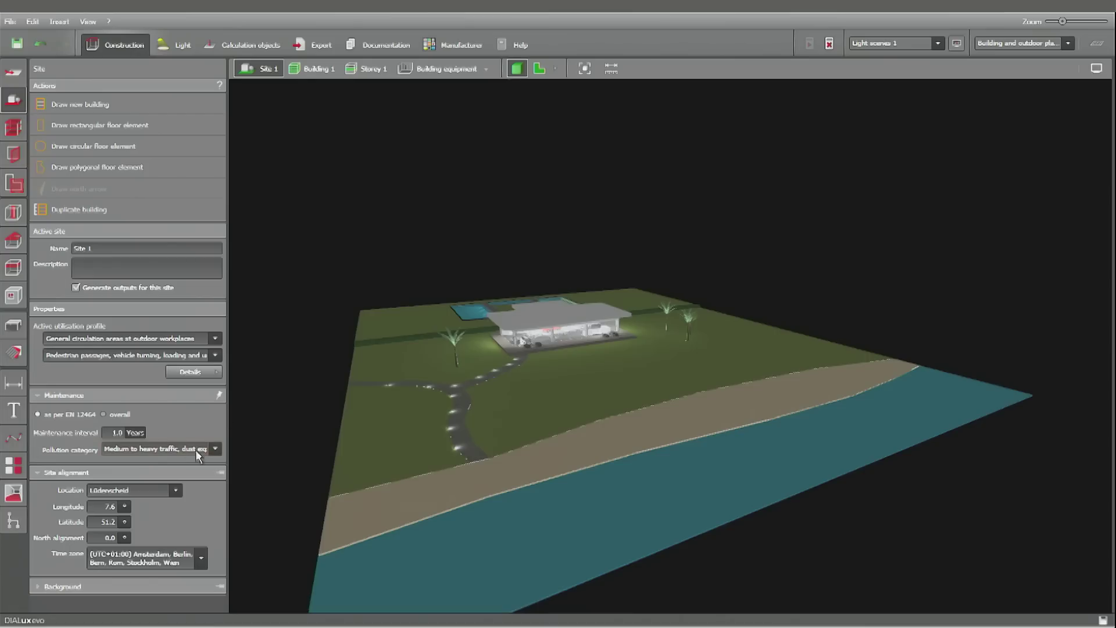
- Set the site location to Hong Kong
{"action": "left_click", "coordinate": [112, 538]}
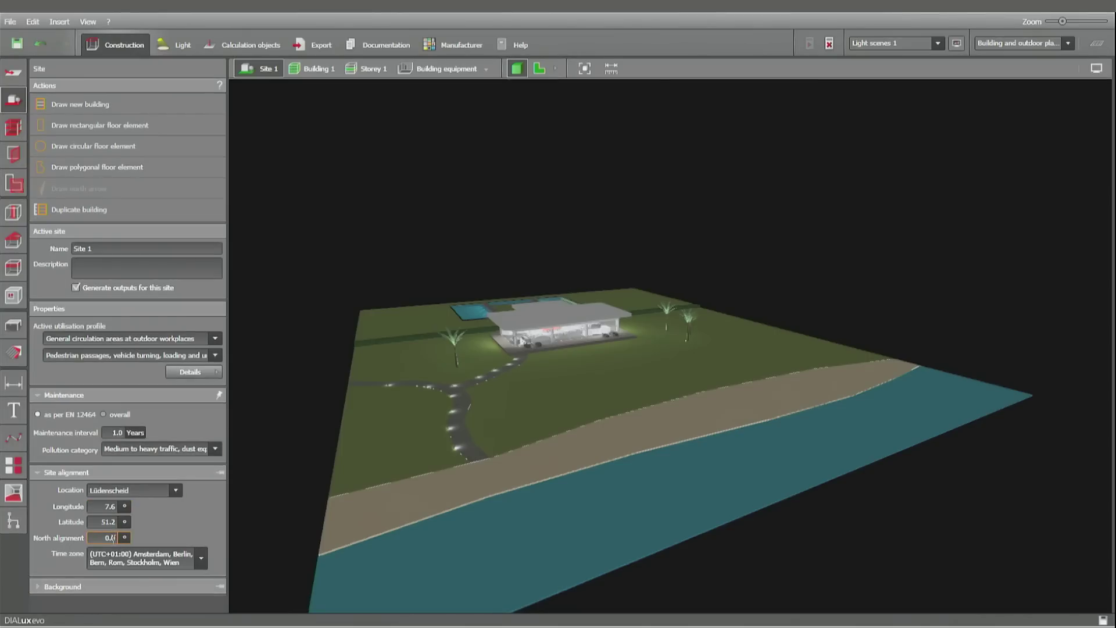
{"action": "left_click", "coordinate": [176, 490]}
{"action": "scroll", "coordinate": [141, 402], "scroll_direction": "up", "scroll_amount": 15}
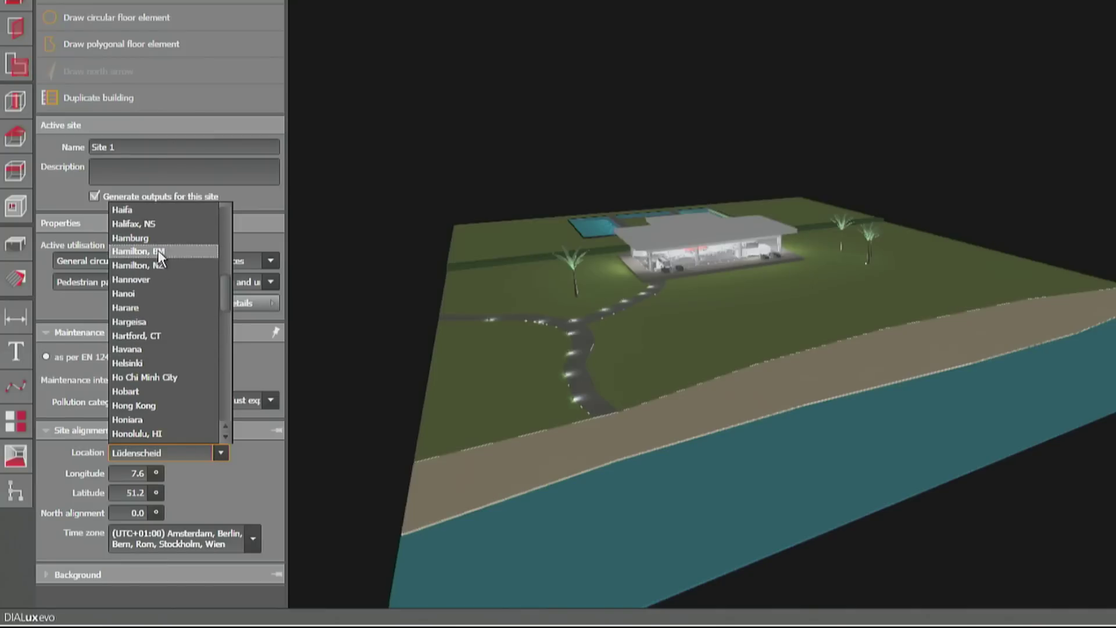
{"action": "left_click", "coordinate": [149, 404]}
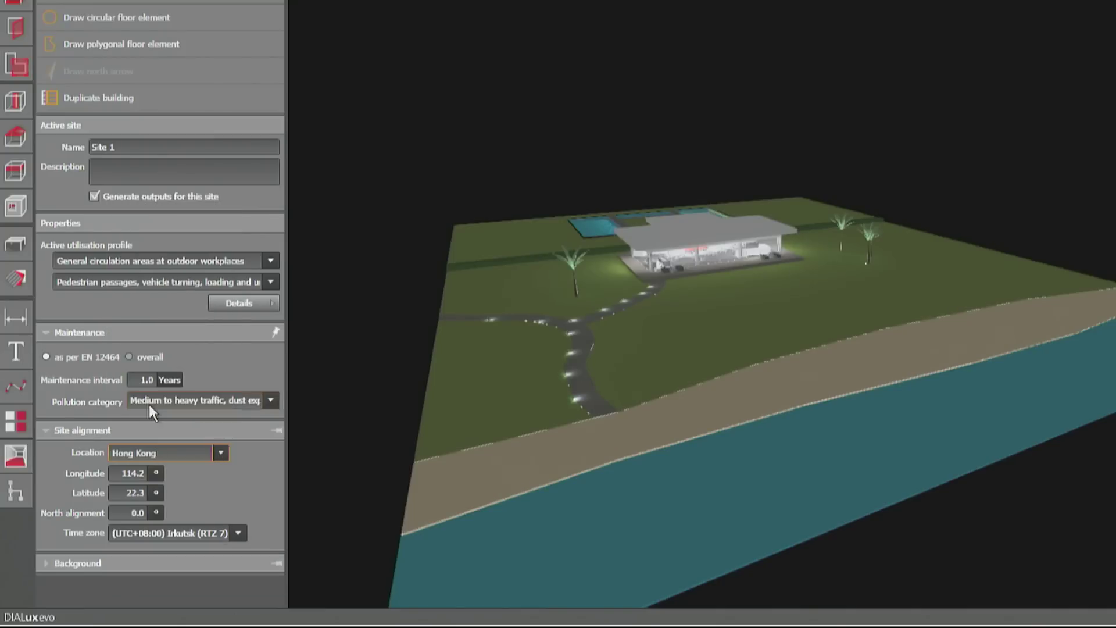
- Enter north alignment 20, latitude 22.2 and longitude 109.8 for Site 1
{"action": "left_click", "coordinate": [129, 473]}
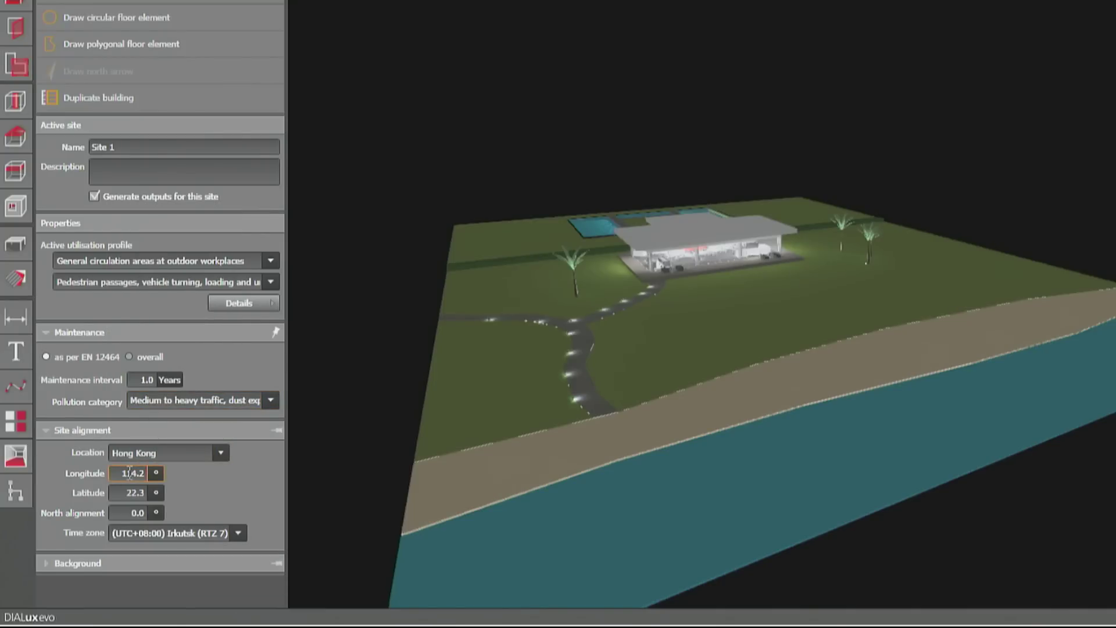
{"action": "left_click", "coordinate": [129, 513]}
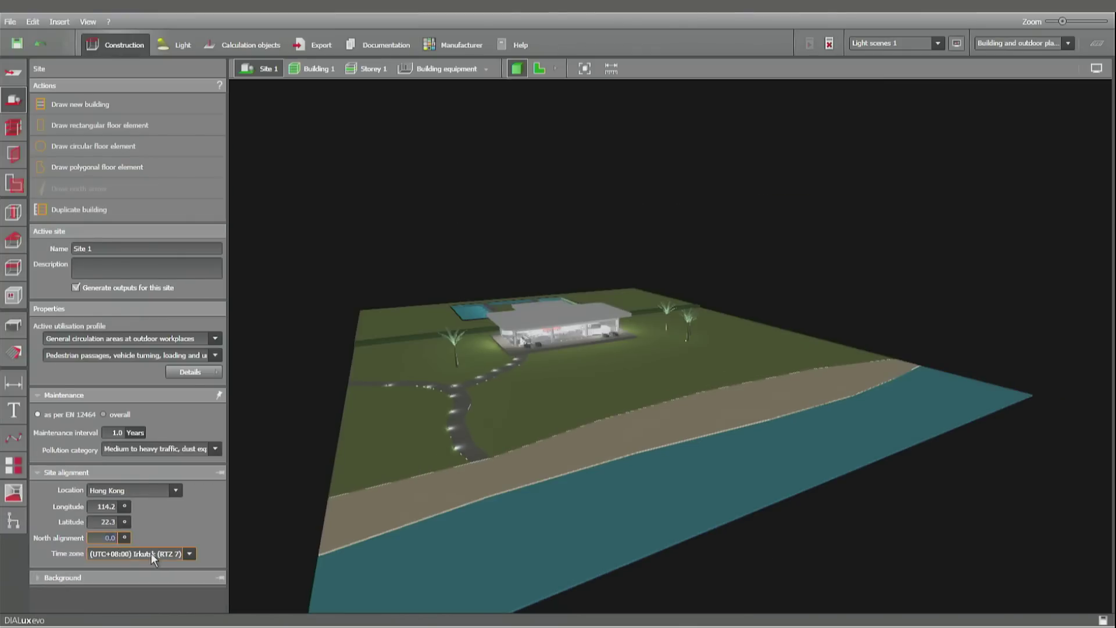
{"action": "type", "text": "20"}
{"action": "left_click", "coordinate": [107, 522]}
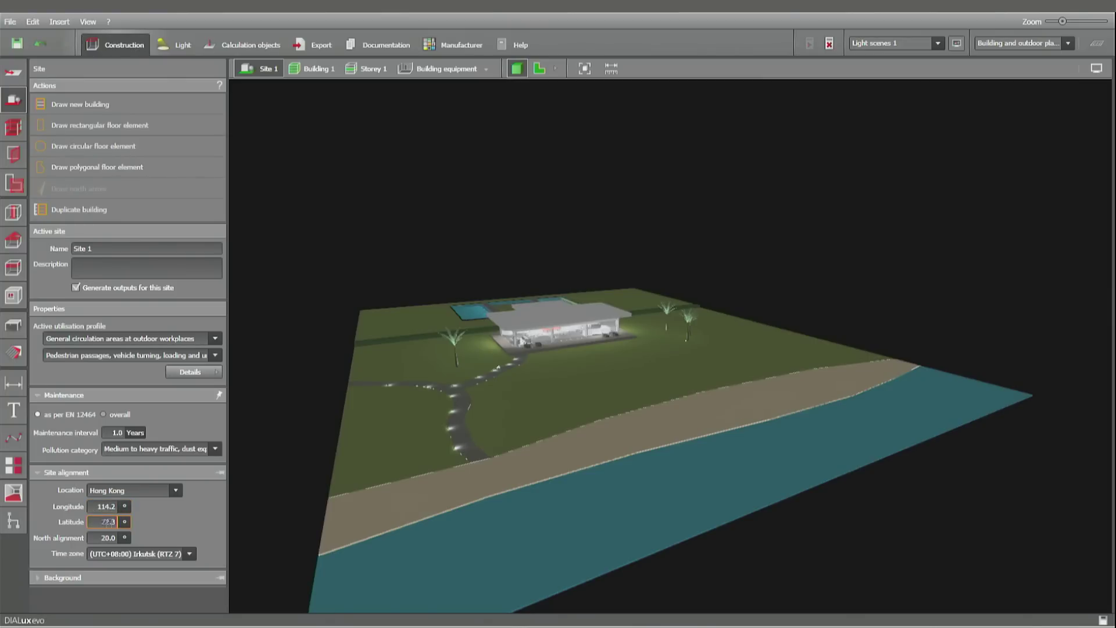
{"action": "type", "text": "22"}
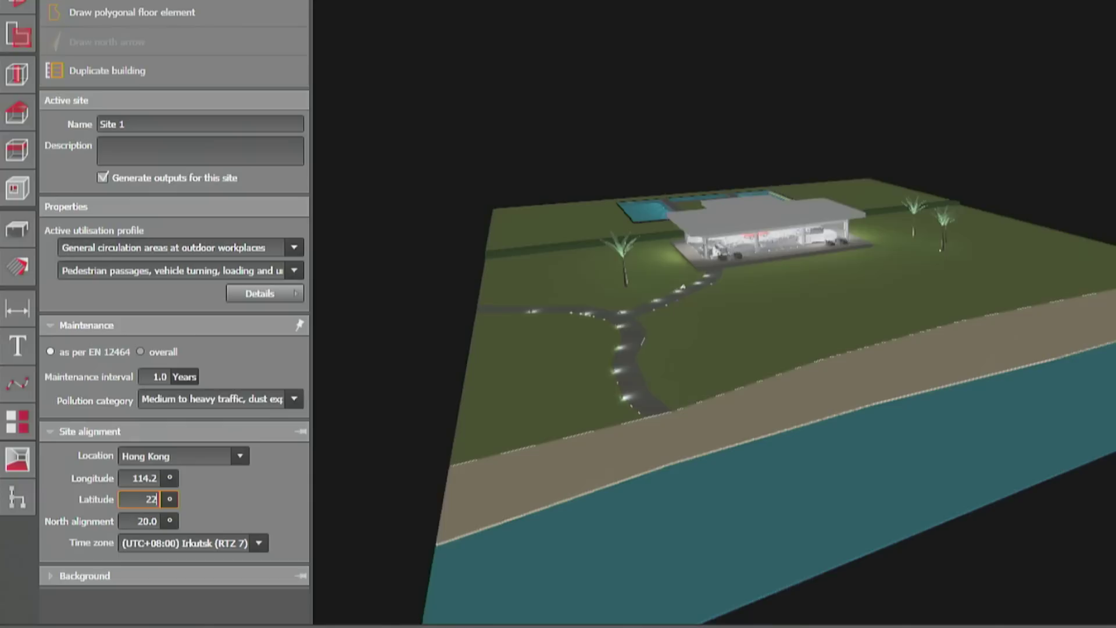
{"action": "type", "text": ".2"}
{"action": "key", "text": "shift+Tab"}
{"action": "left_click", "coordinate": [168, 478]}
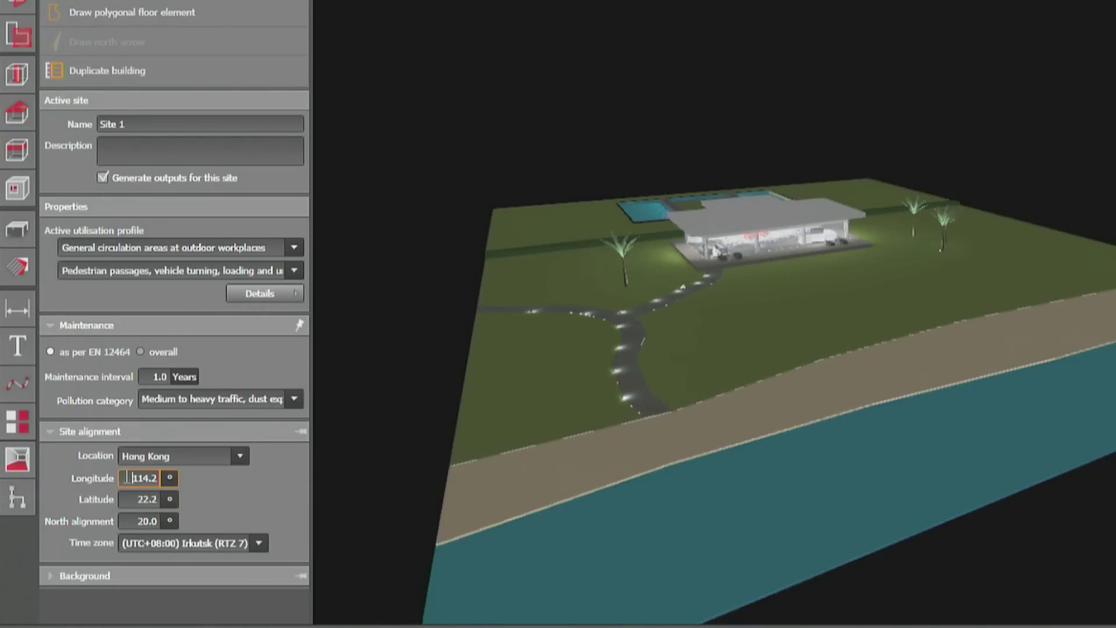
{"action": "type", "text": "109.8"}
{"action": "key", "text": "Tab"}
{"action": "key", "text": "Tab"}
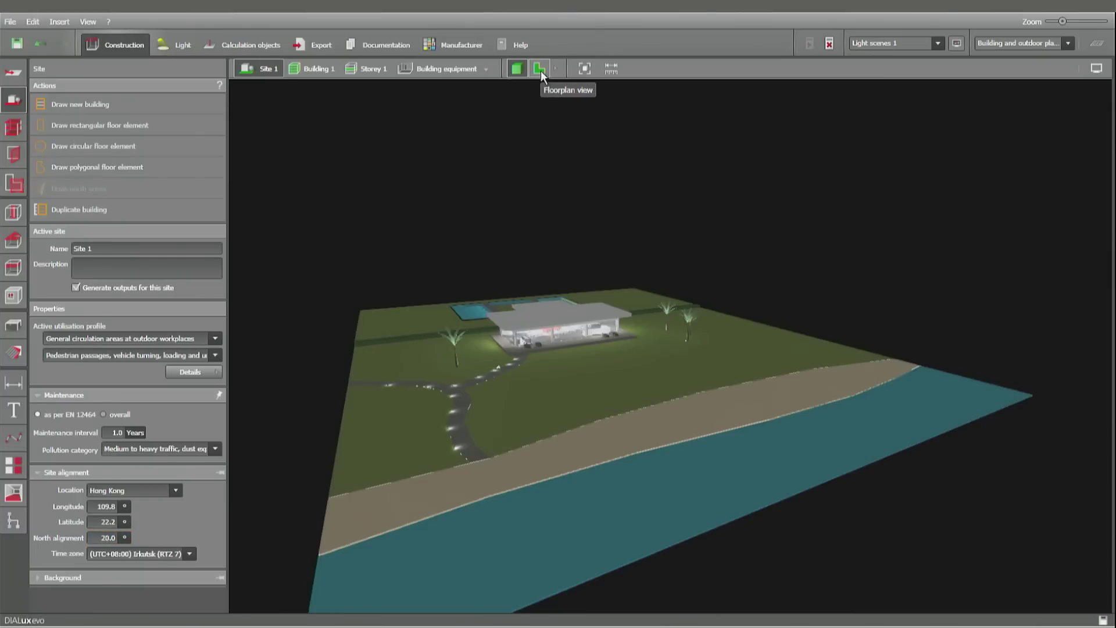
- In the 2-D plan view, draw a north arrow beside the pavilion
{"action": "left_click", "coordinate": [541, 71]}
{"action": "scroll", "coordinate": [527, 374], "scroll_direction": "up", "scroll_amount": 5}
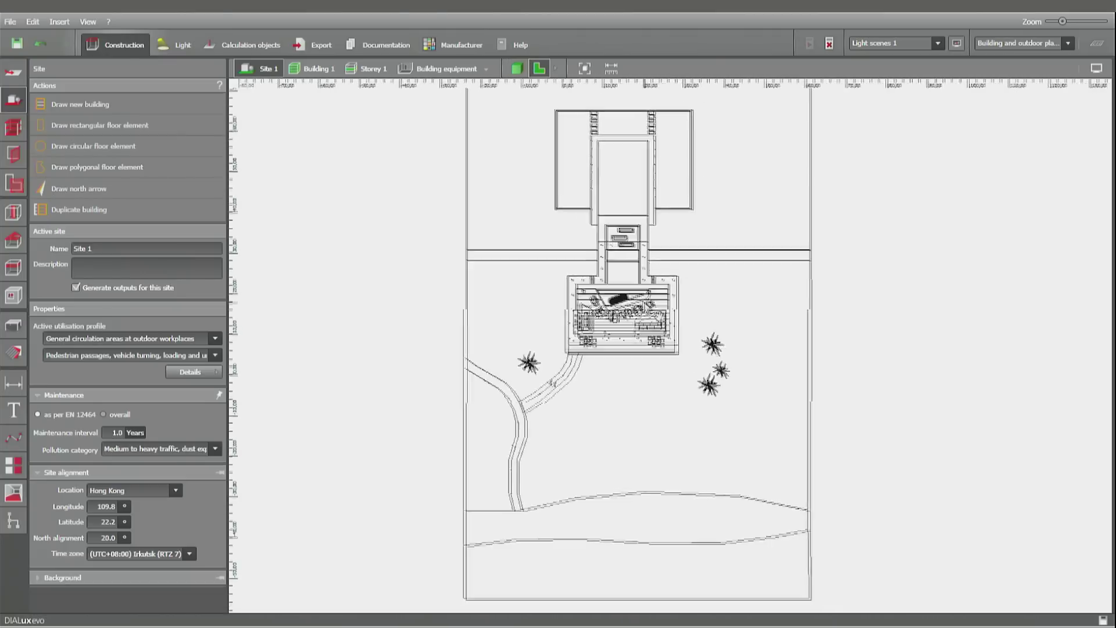
{"action": "scroll", "coordinate": [378, 415], "scroll_direction": "up", "scroll_amount": 3}
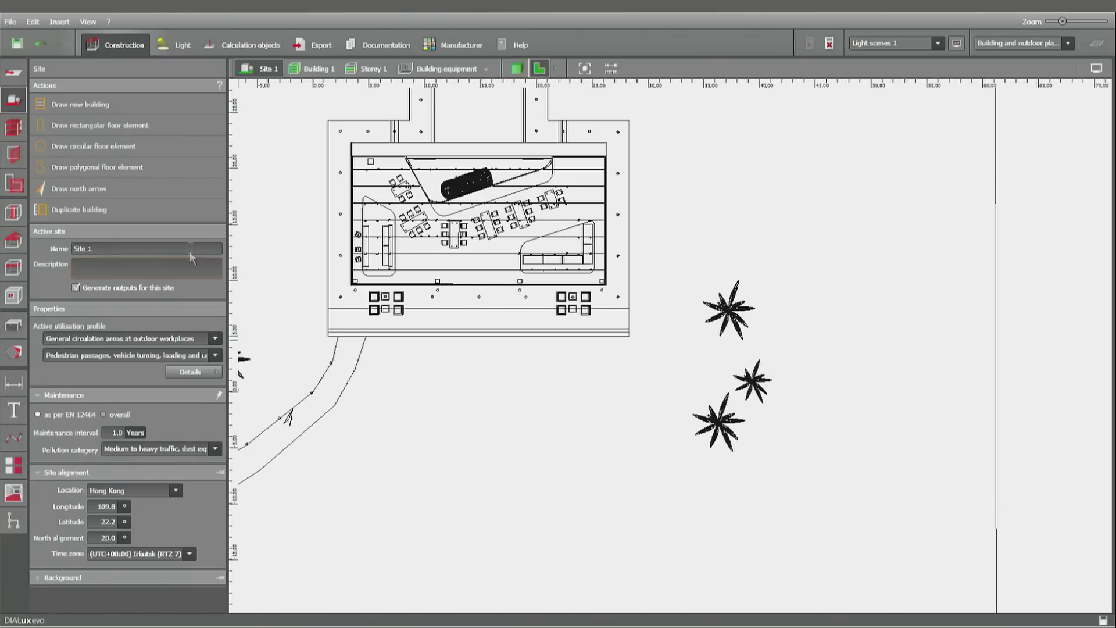
{"action": "left_click", "coordinate": [159, 189]}
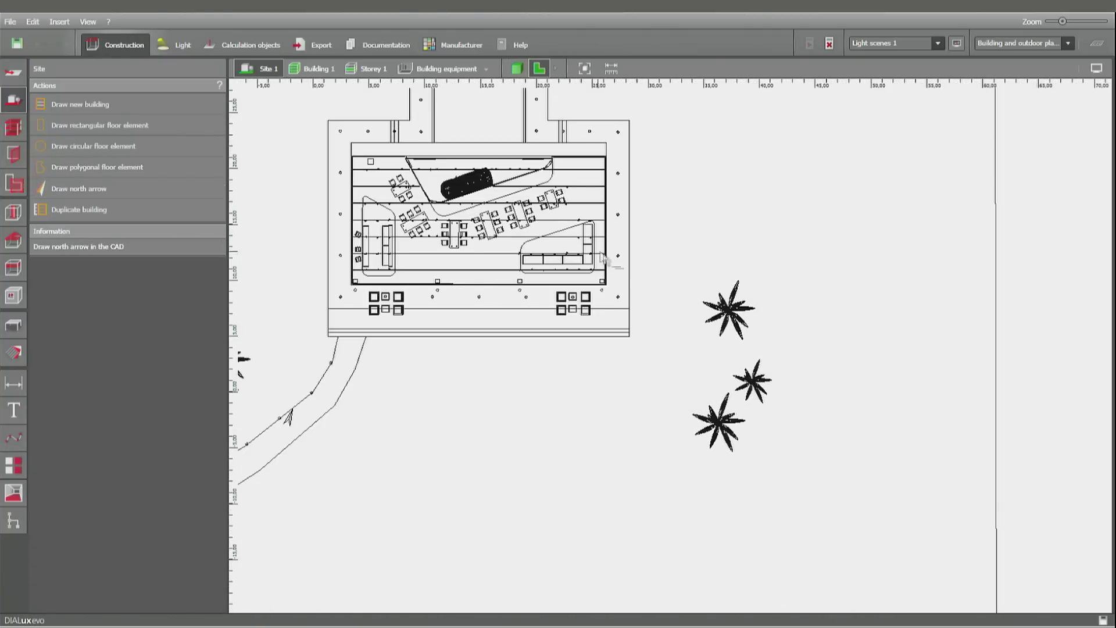
{"action": "left_click", "coordinate": [767, 231]}
{"action": "left_click", "coordinate": [860, 149]}
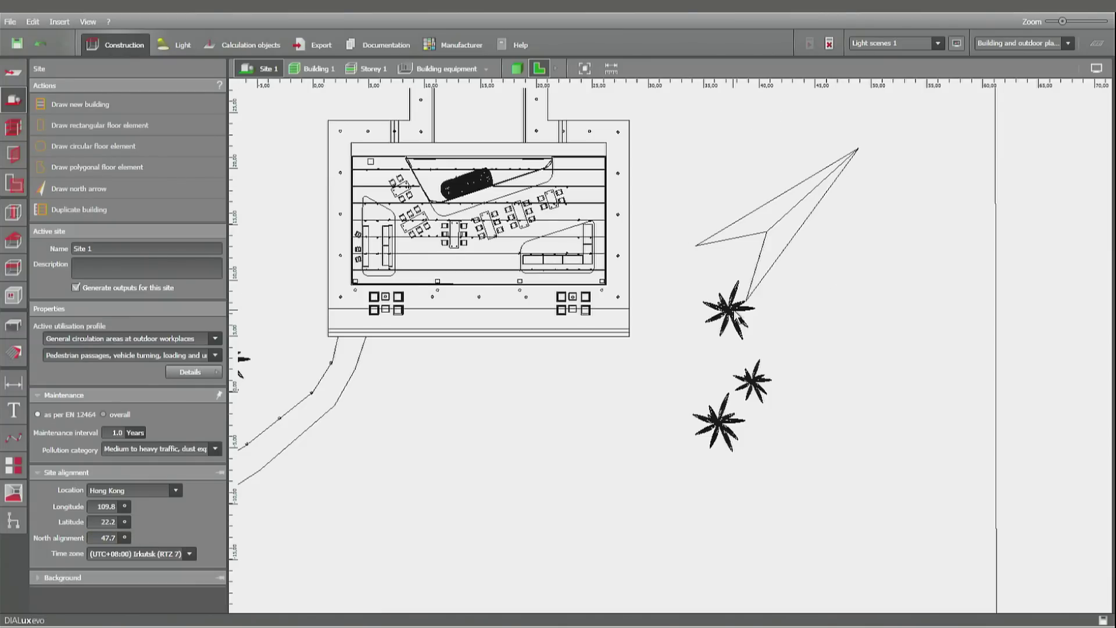
- Set the site's north alignment to 40°
{"action": "left_click", "coordinate": [109, 538]}
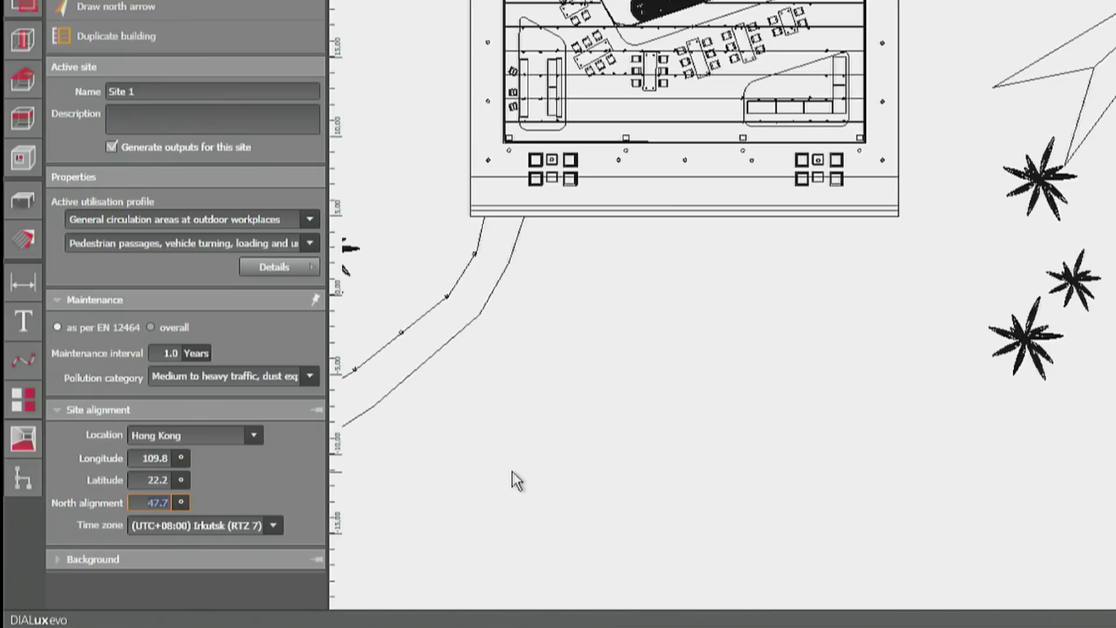
{"action": "type", "text": "40"}
{"action": "key", "text": "Return"}
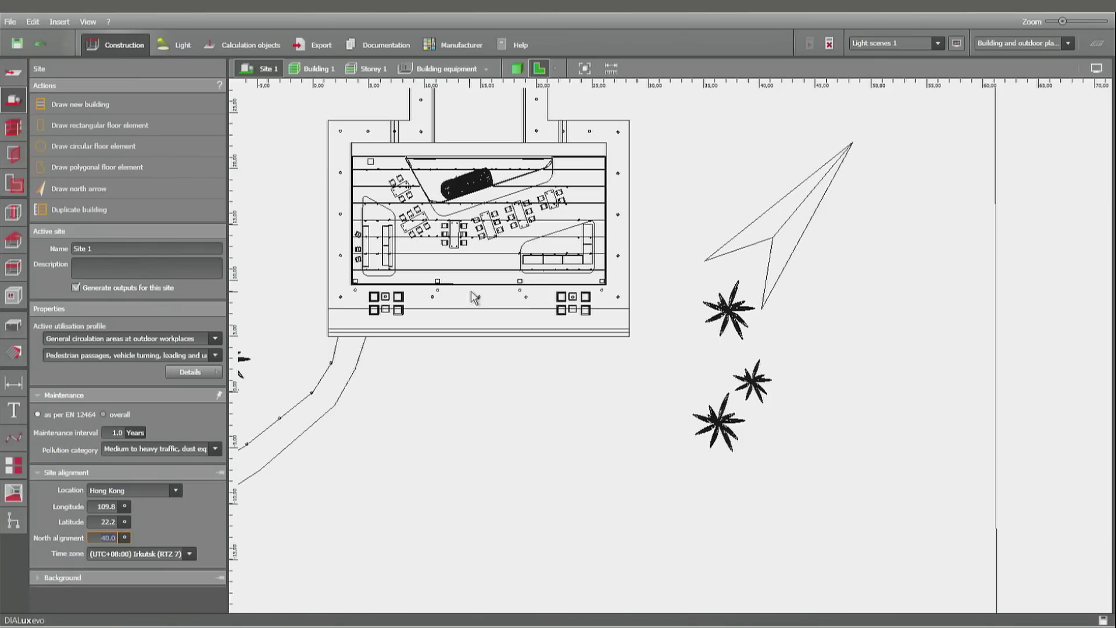
- Under Light > Light scenes, choose Clear sky as reference sky type and accept invalidated results
{"action": "left_click", "coordinate": [182, 45]}
{"action": "left_click", "coordinate": [15, 185]}
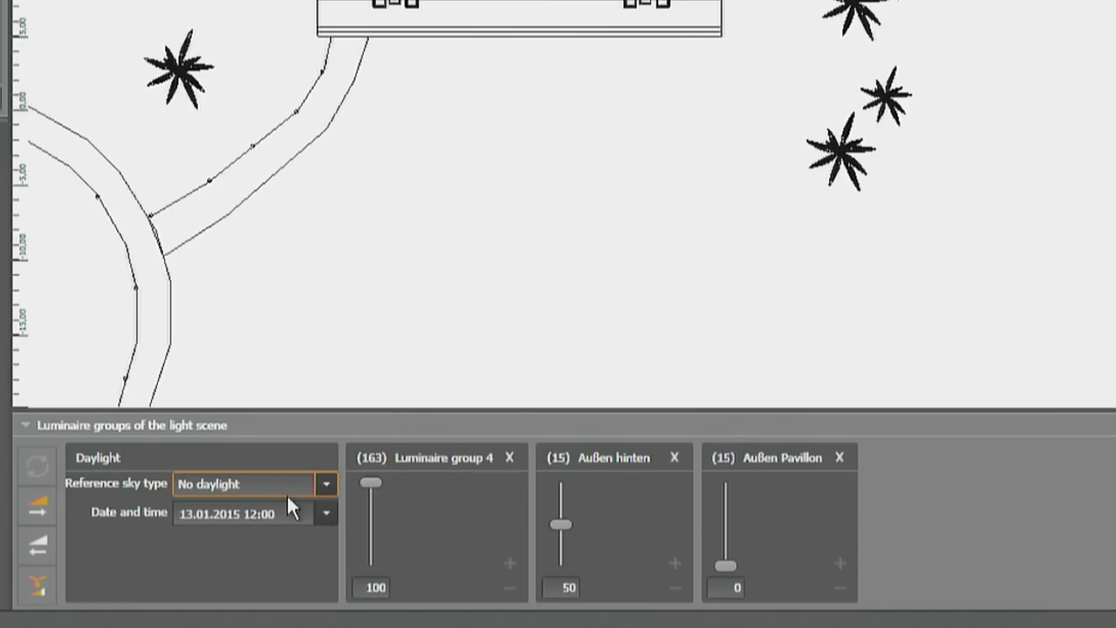
{"action": "left_click", "coordinate": [287, 494]}
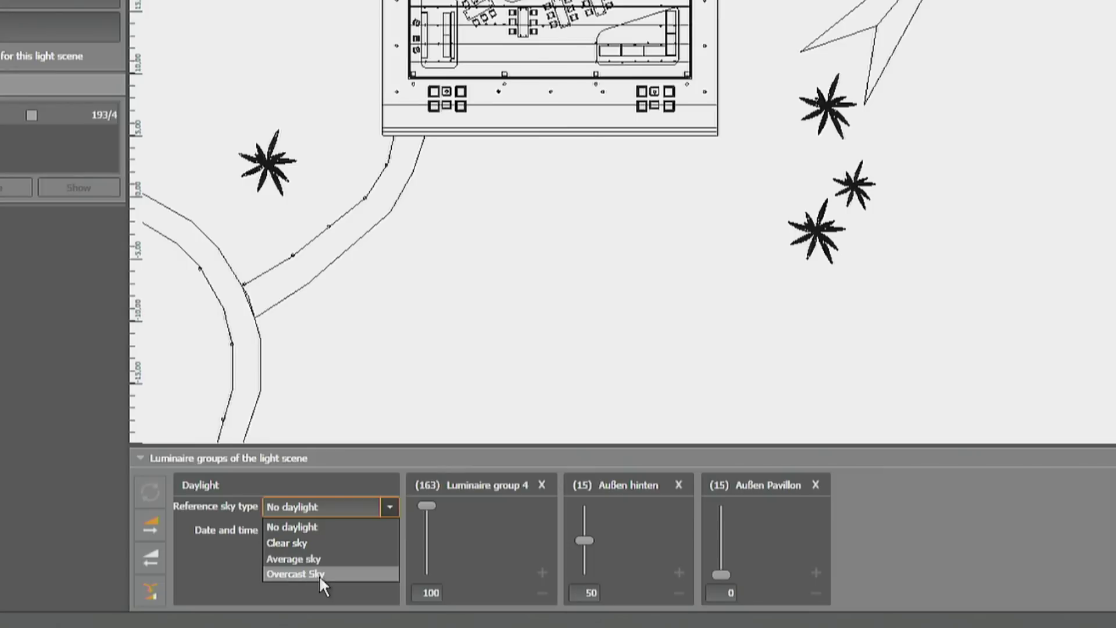
{"action": "left_click", "coordinate": [305, 543]}
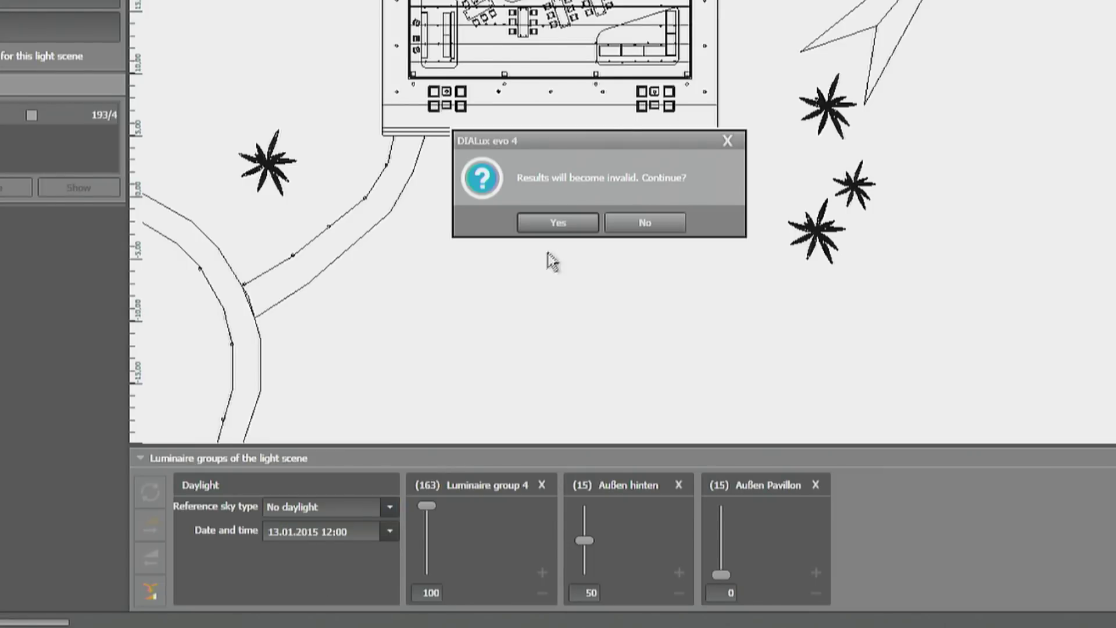
{"action": "left_click", "coordinate": [563, 221]}
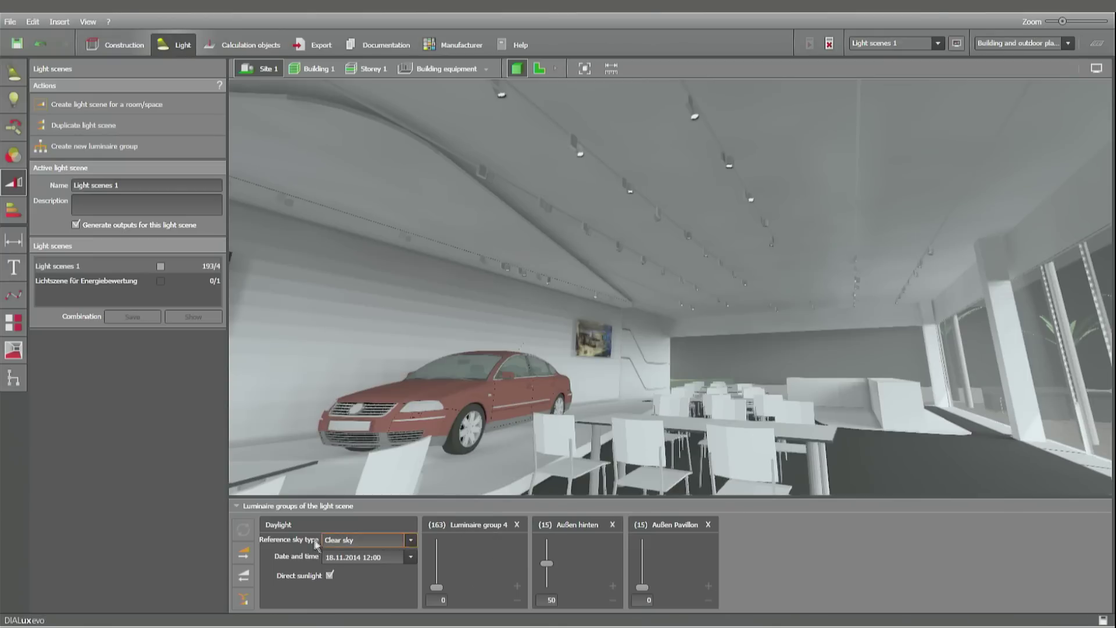
- Raise the Luminaire group 4 dimming slider to 98 while orbiting around the showroom
{"action": "left_click_drag", "start_coordinate": [447, 453], "coordinate": [447, 538]}
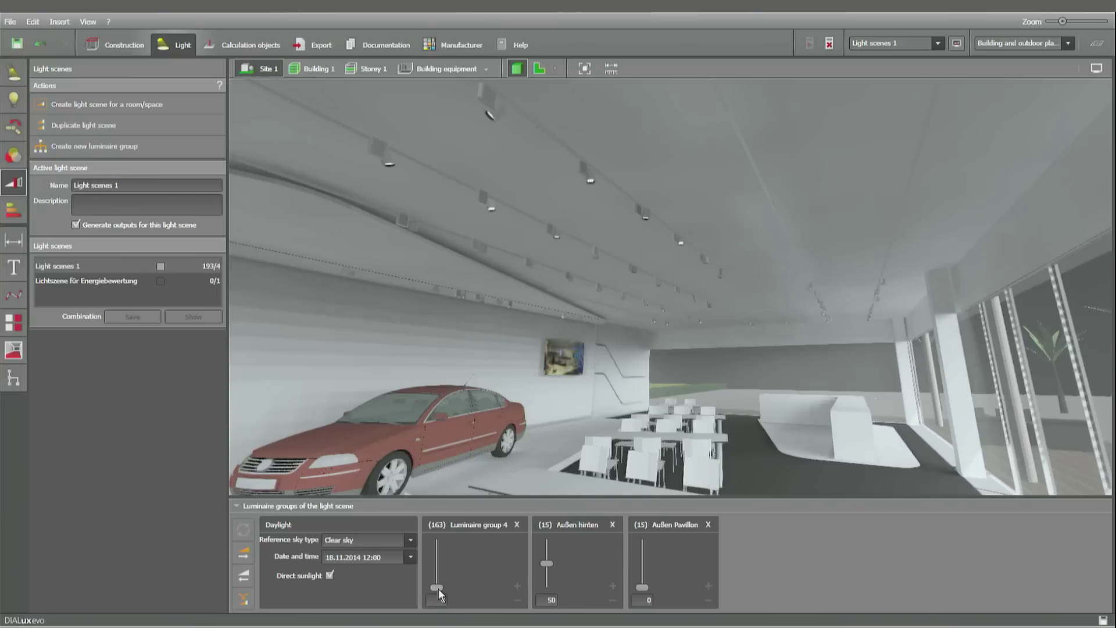
{"action": "left_click_drag", "start_coordinate": [439, 589], "coordinate": [442, 545]}
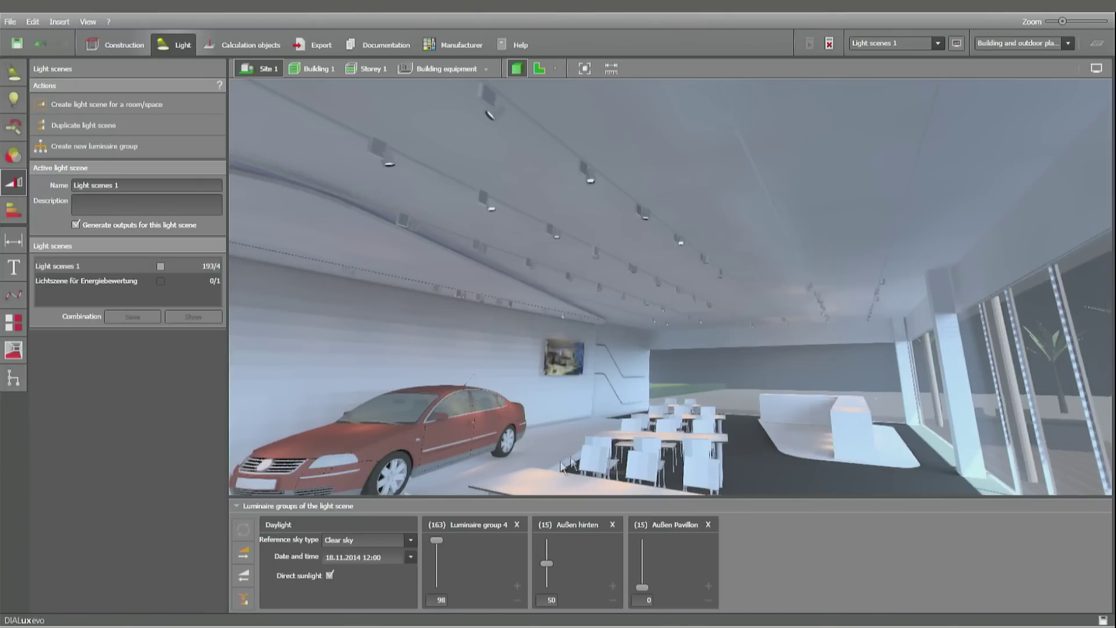
{"action": "left_click_drag", "start_coordinate": [680, 433], "coordinate": [508, 462]}
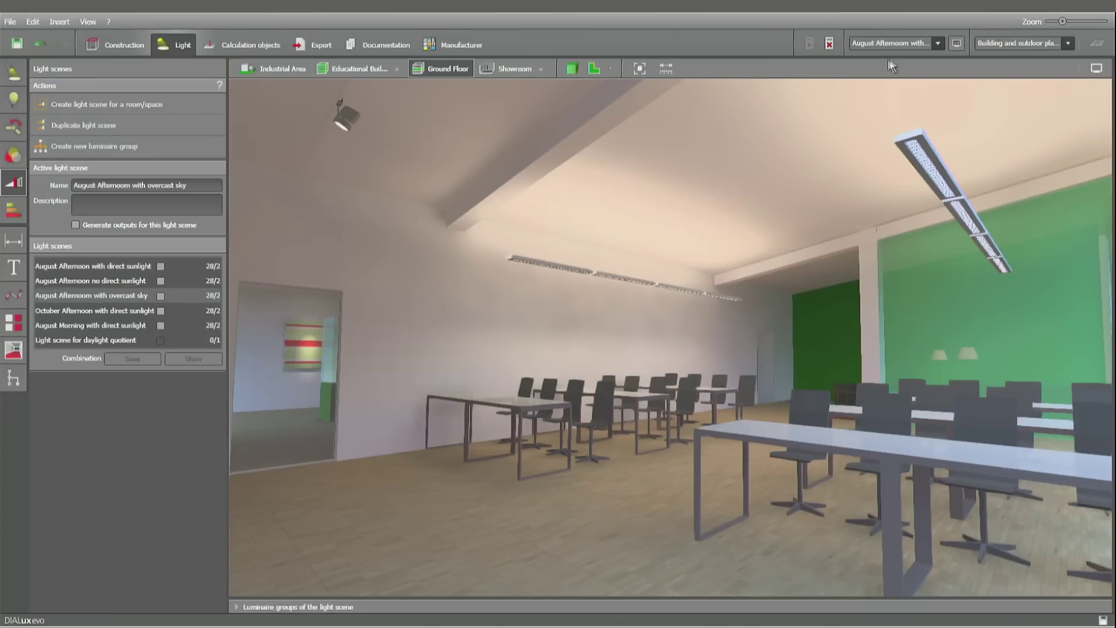
- Select the August Afternoon with overcast sky light scene and orbit around the classroom
{"action": "left_click", "coordinate": [938, 43]}
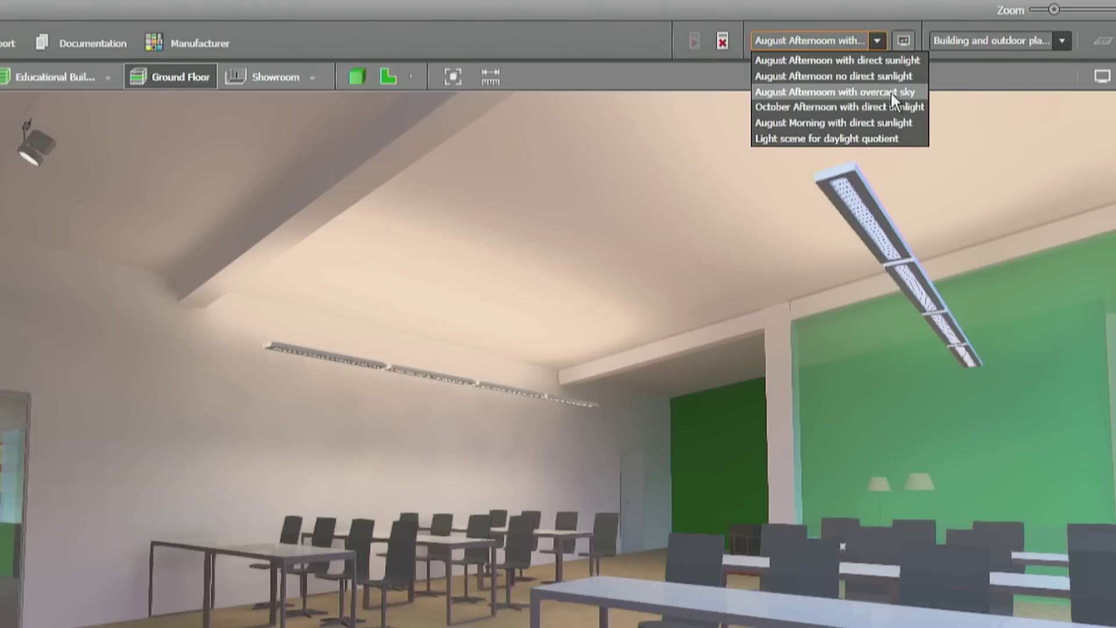
{"action": "left_click", "coordinate": [928, 505]}
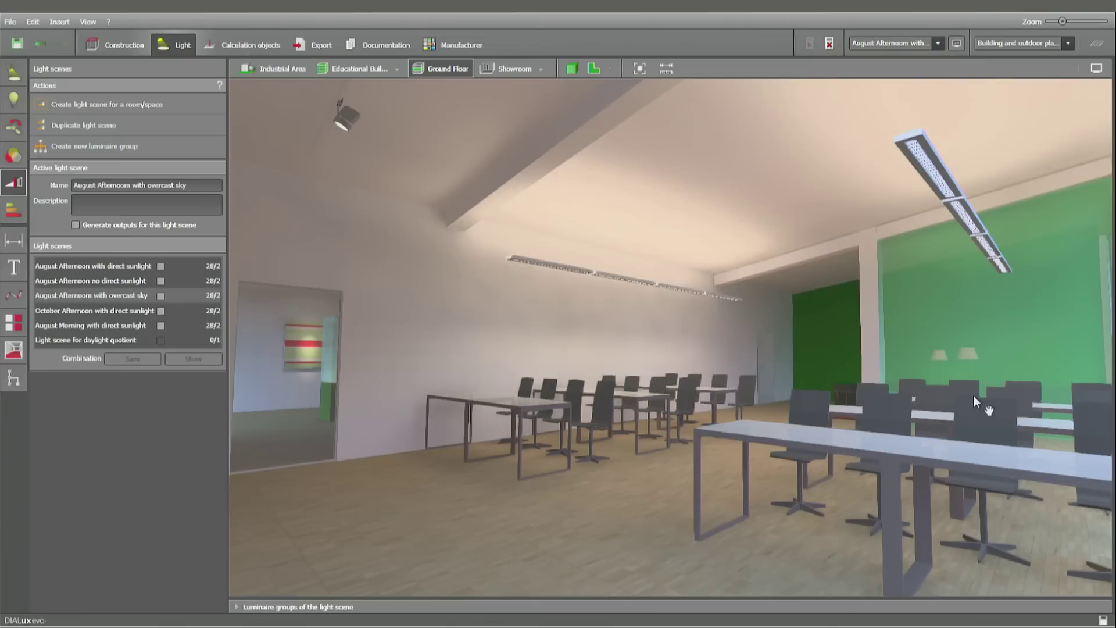
{"action": "left_click_drag", "start_coordinate": [924, 538], "coordinate": [991, 528]}
{"action": "left_click_drag", "start_coordinate": [1020, 389], "coordinate": [1070, 403]}
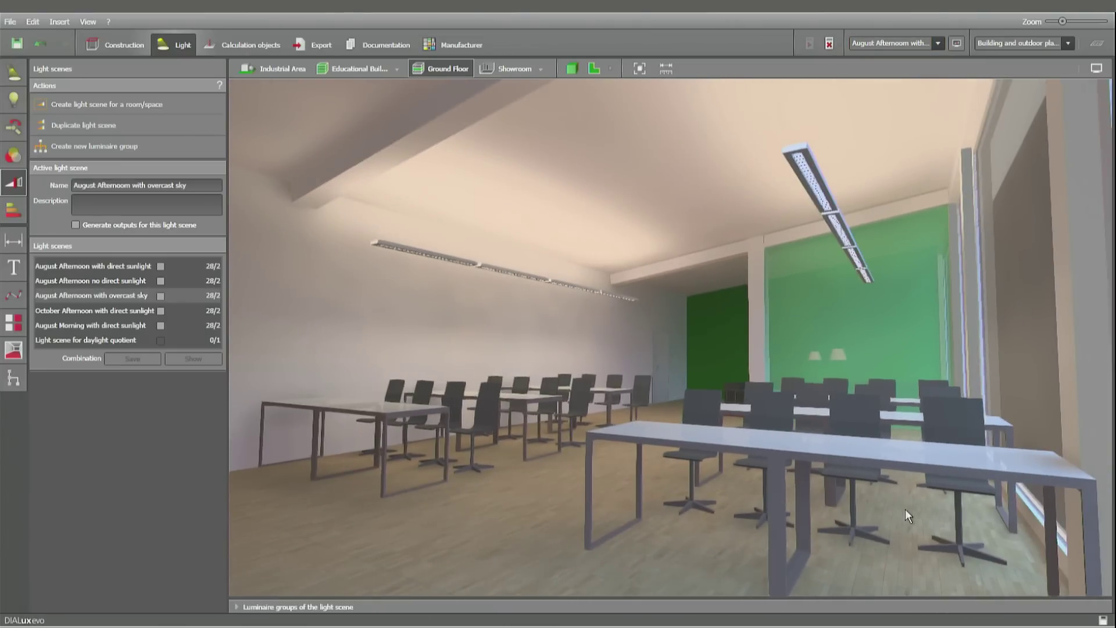
{"action": "mouse_move", "coordinate": [905, 508]}
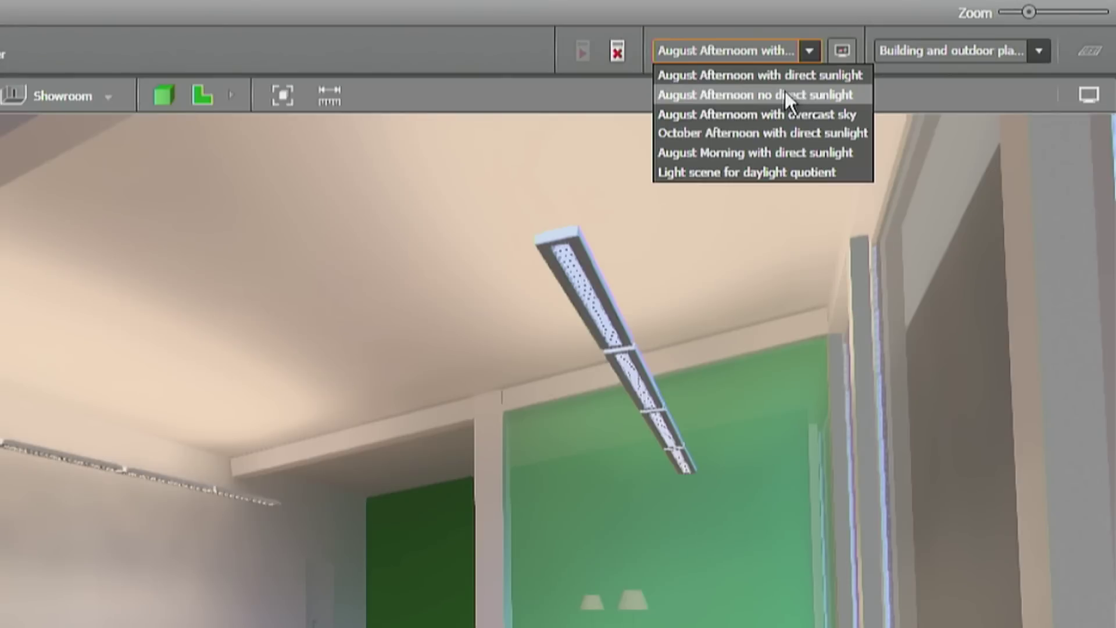
- Switch from August Afternoon no direct sunlight to the with-direct-sunlight scene and render it
{"action": "left_click", "coordinate": [817, 94]}
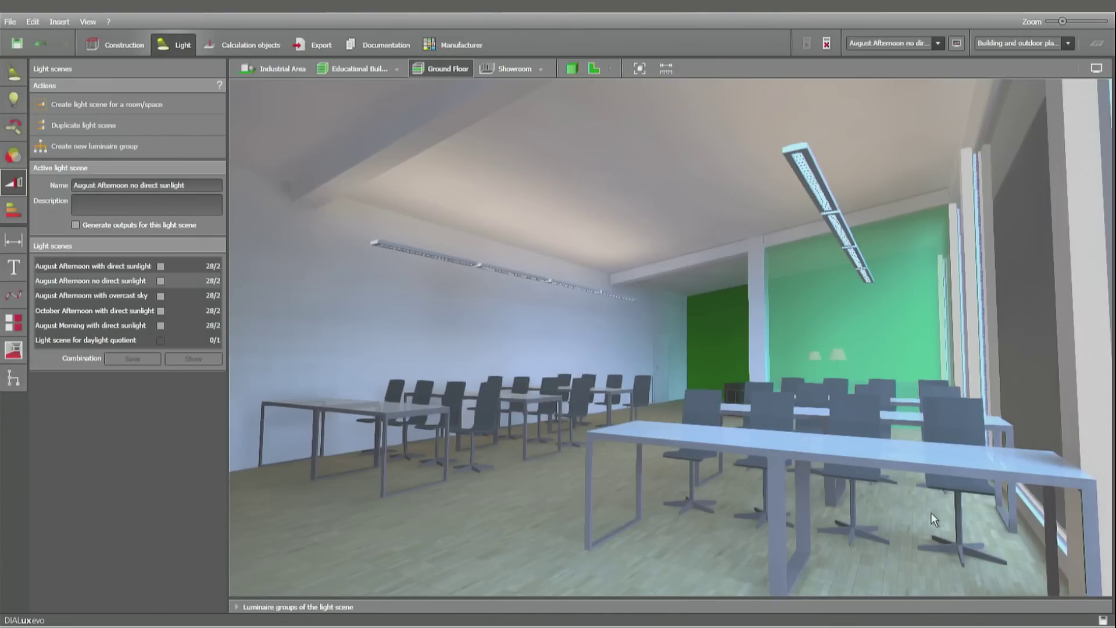
{"action": "mouse_move", "coordinate": [931, 514]}
{"action": "left_click", "coordinate": [937, 43]}
{"action": "left_click", "coordinate": [928, 53]}
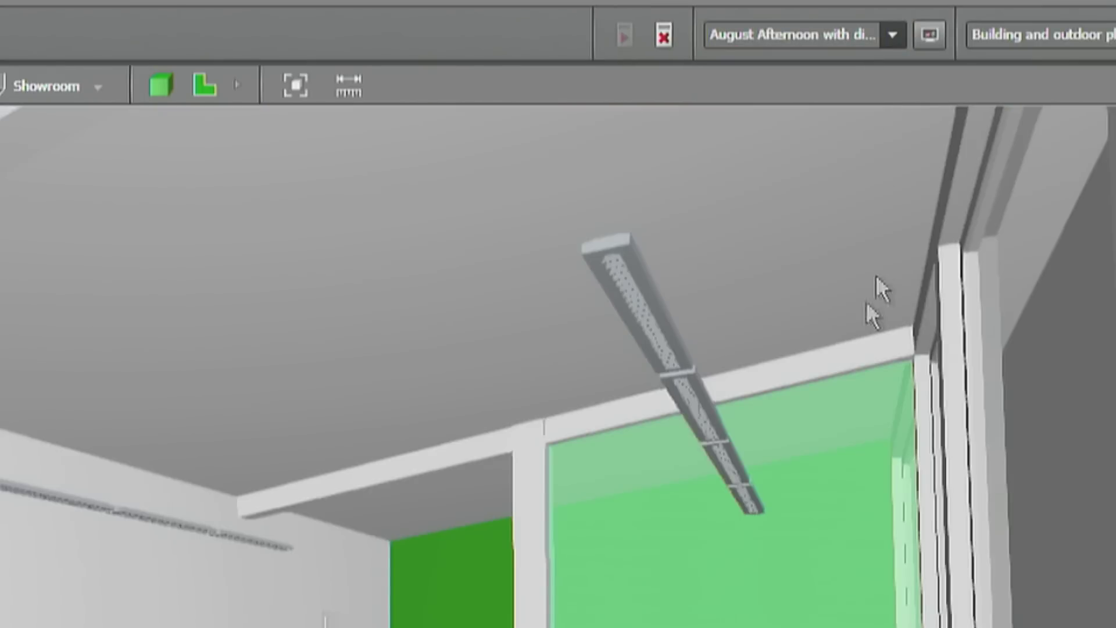
{"action": "left_click", "coordinate": [928, 40]}
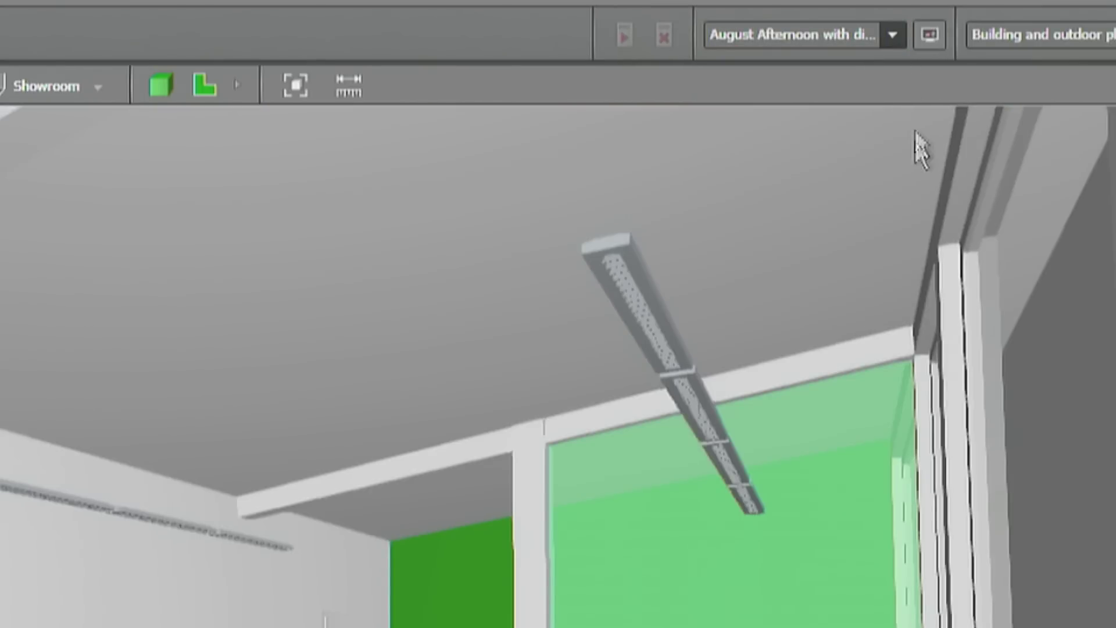